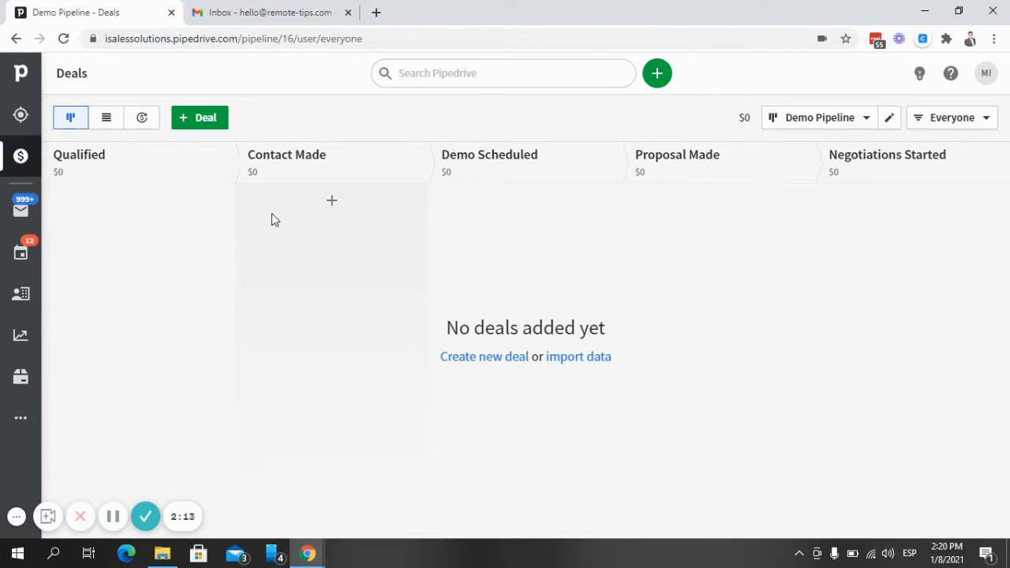
# - Create a deal in the Demo Pipeline's Qualified stage with Jeff Bezos (Amazon) as the contact person
pyautogui.click(210, 122)
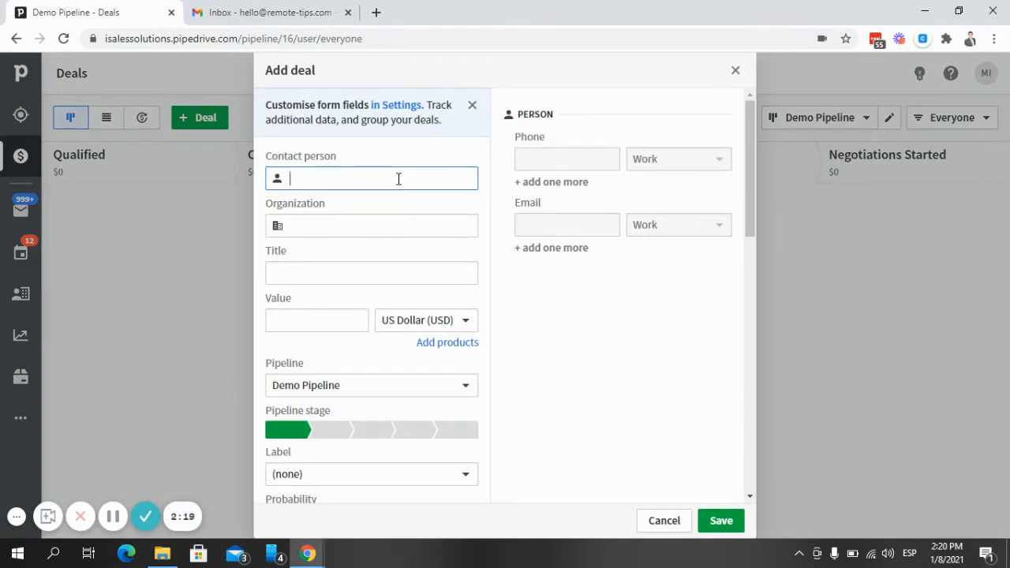
pyautogui.write('Jeff B')
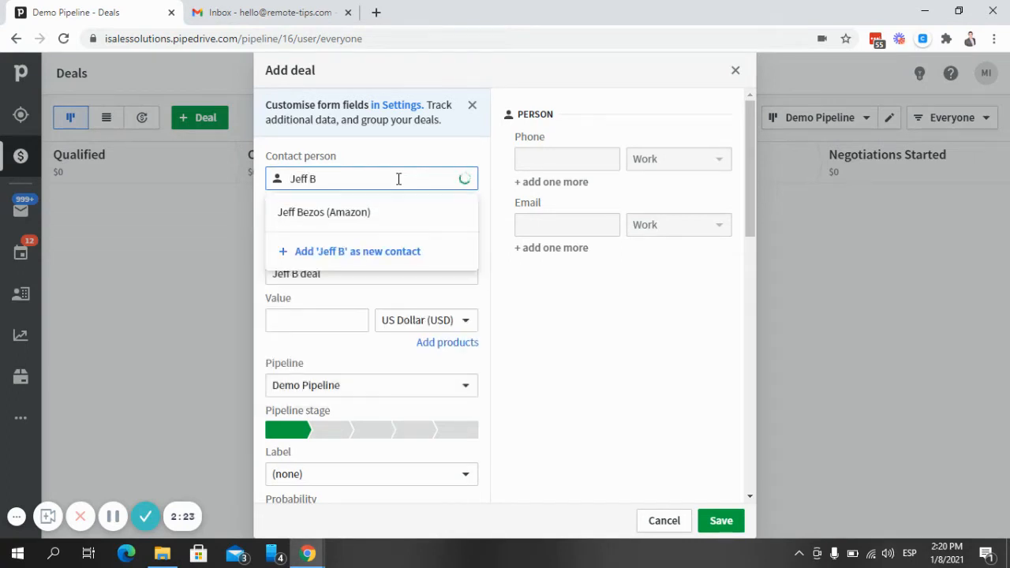
pyautogui.click(392, 221)
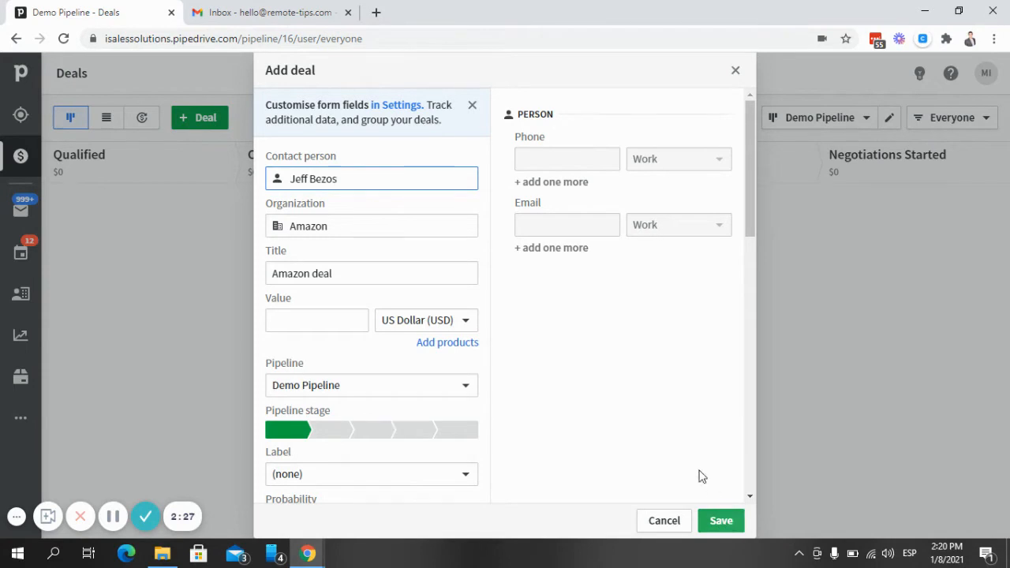
pyautogui.click(722, 519)
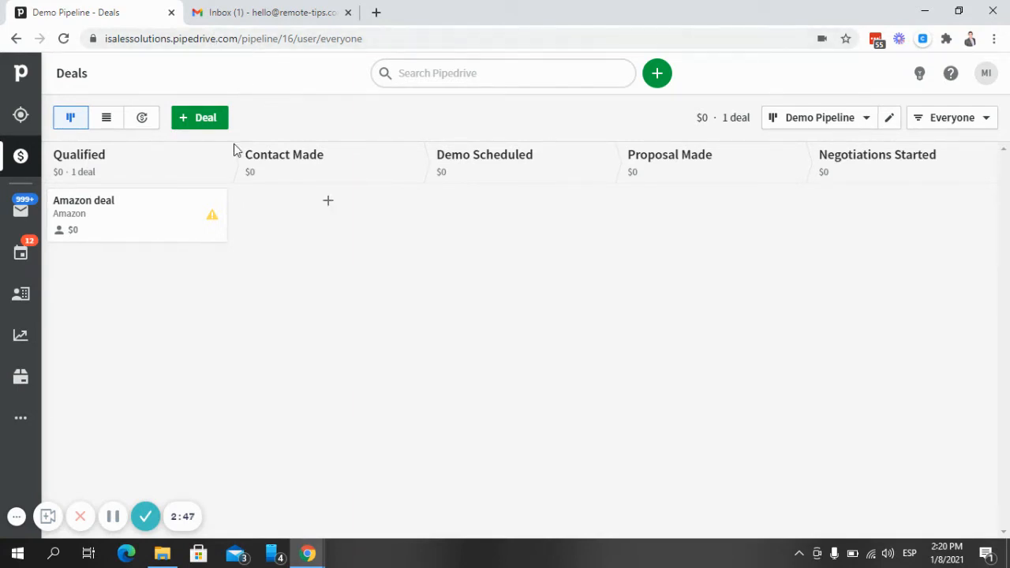
# - Switch to Gmail, read the New Deal Created notification, dismiss the desktop notification offer and follow the email's deal link
pyautogui.click(261, 17)
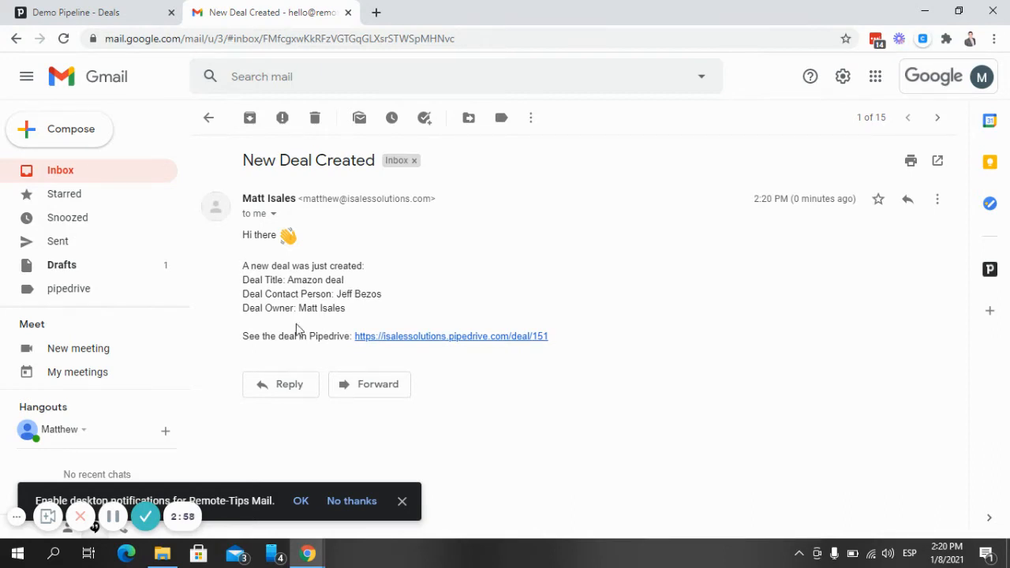
pyautogui.click(402, 502)
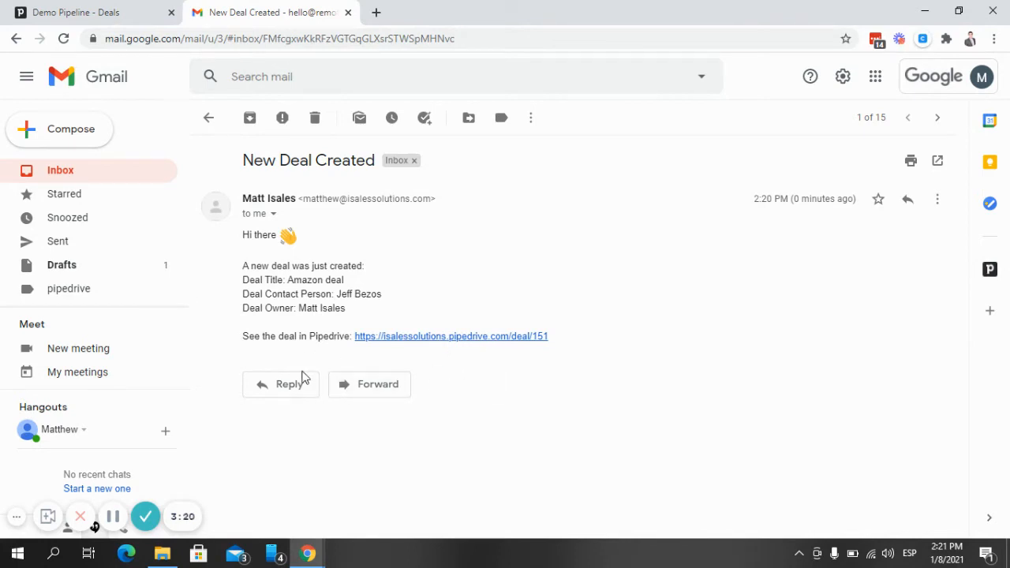
pyautogui.click(522, 338)
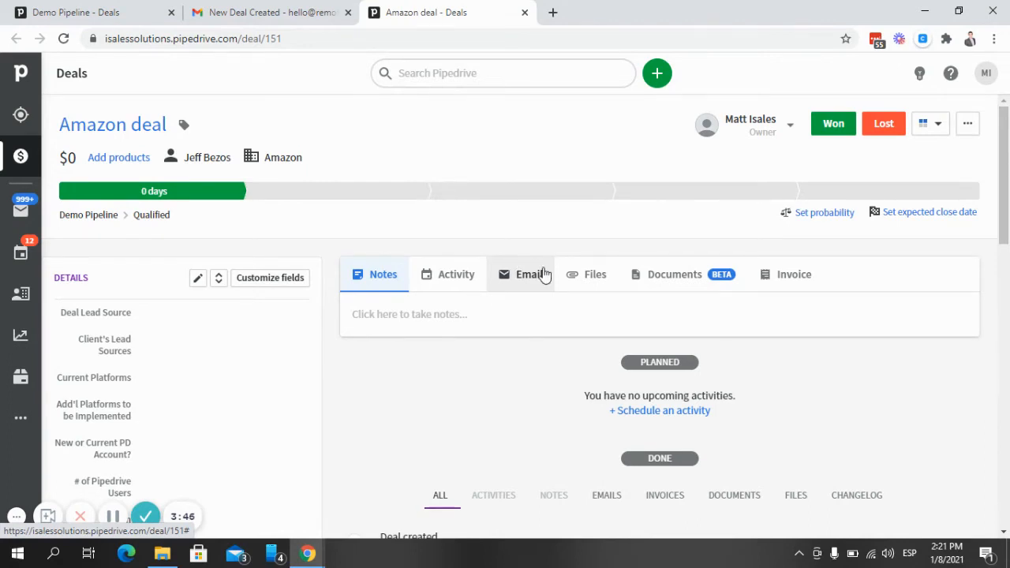
# - Open the self-created New Deal Email Notification workflow automation and bring up its Send email action for editing
pyautogui.click(20, 422)
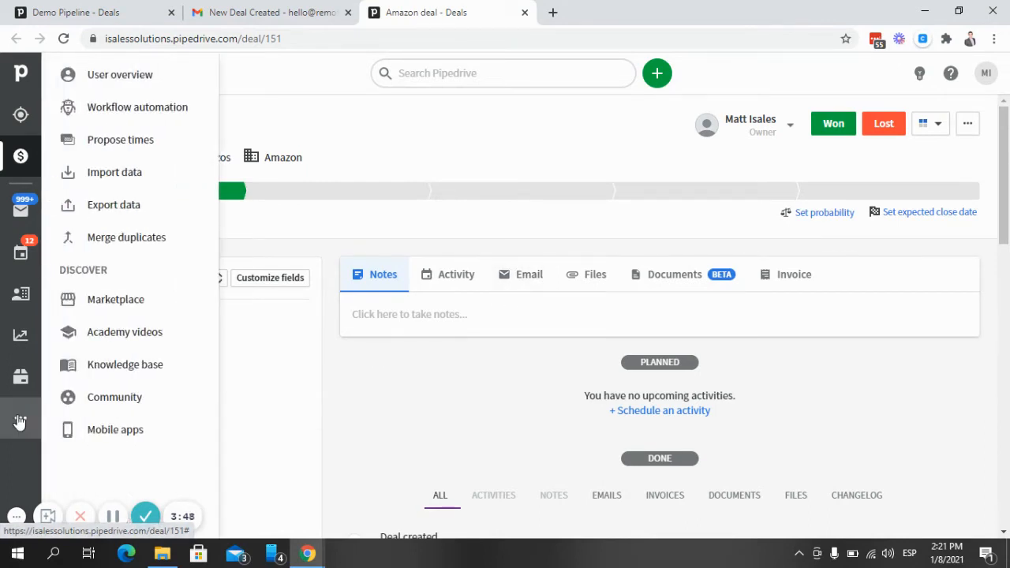
pyautogui.click(128, 106)
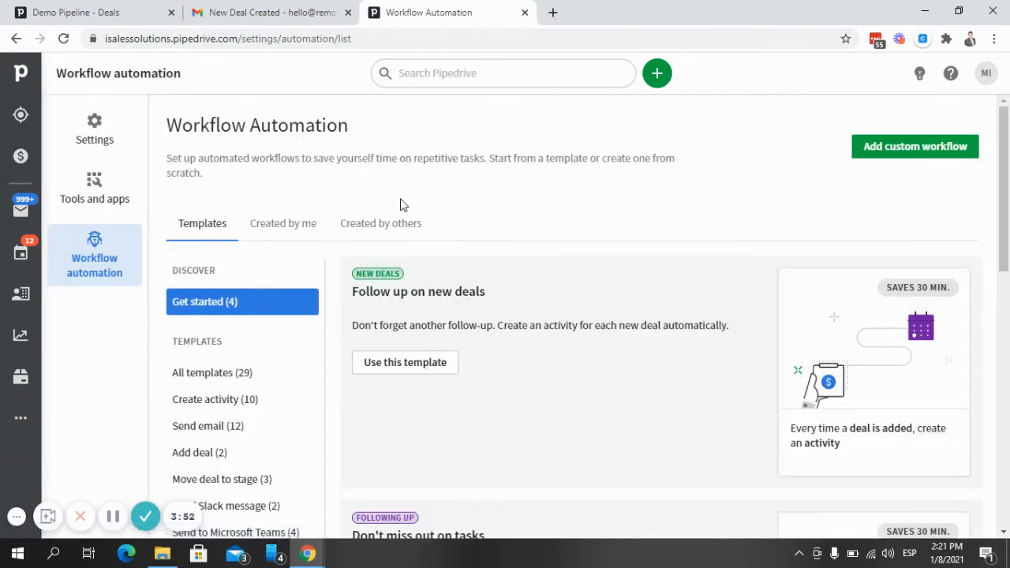
pyautogui.click(287, 229)
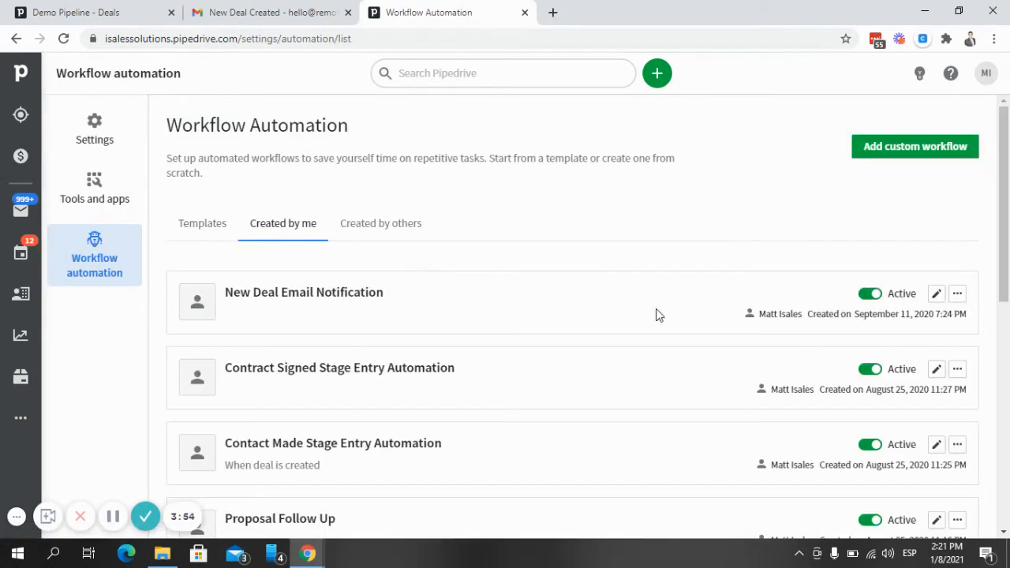
pyautogui.click(936, 293)
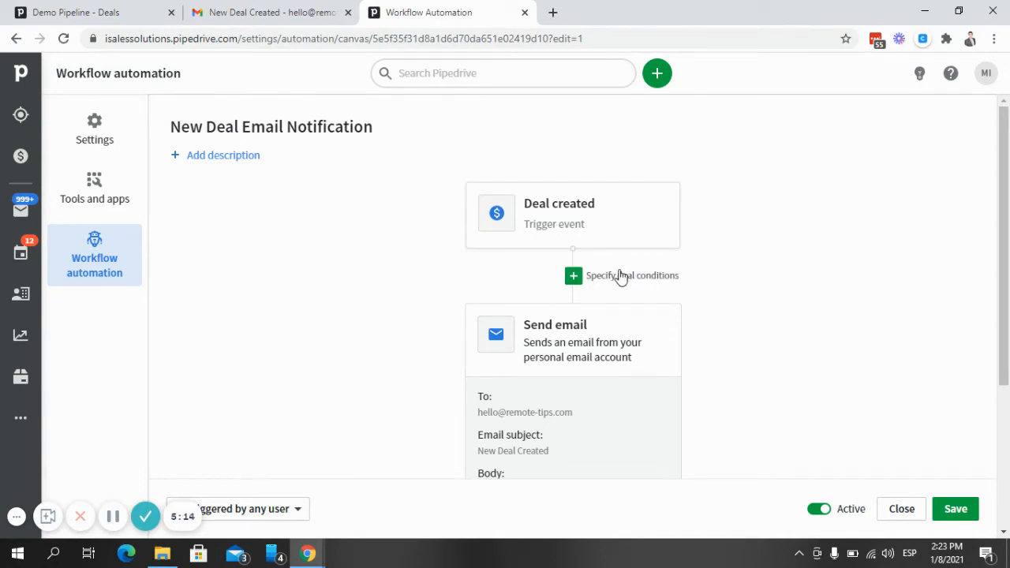
pyautogui.scroll(-1, 734, 234)
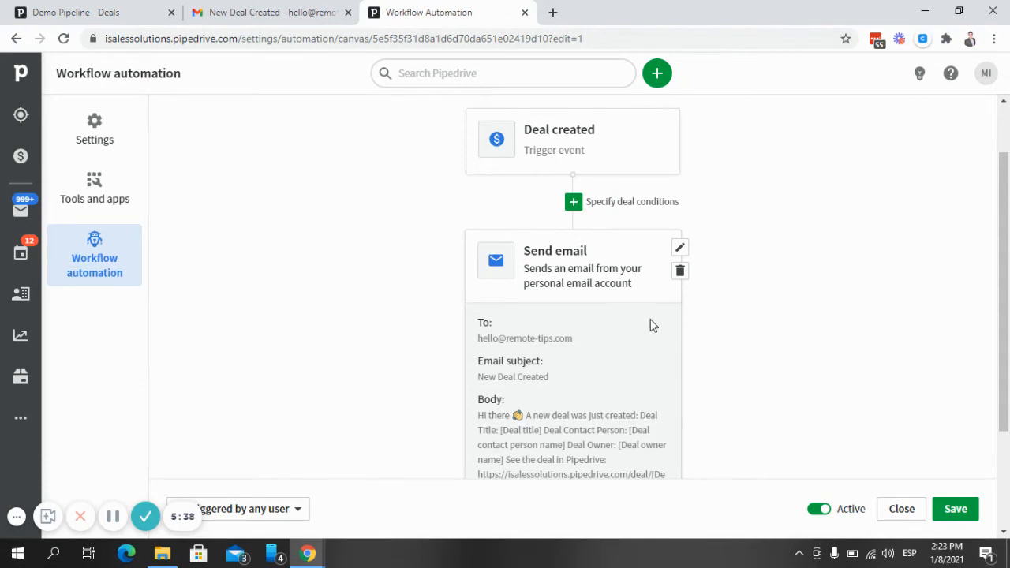
pyautogui.click(680, 248)
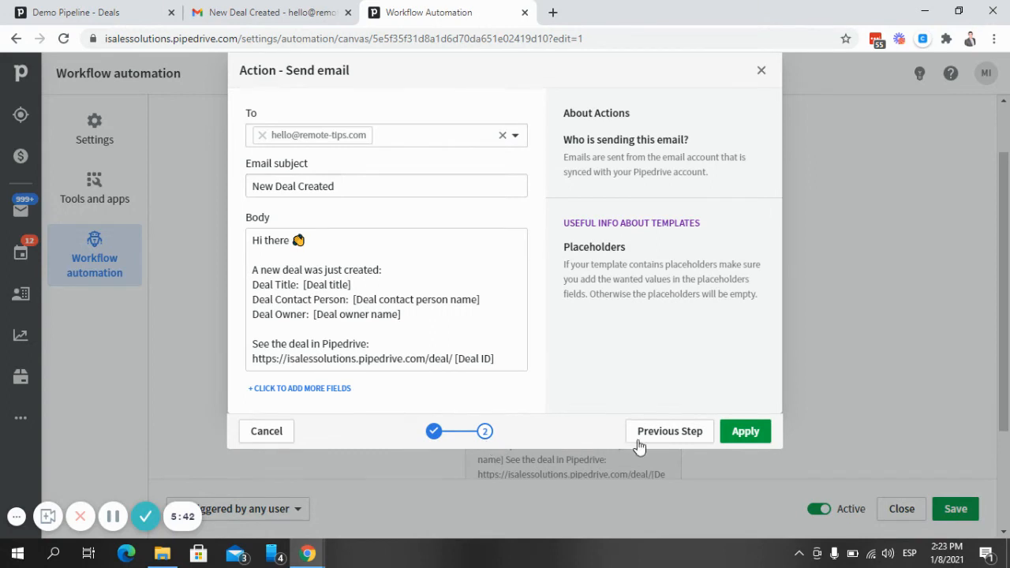
# - Review the Send email action's event type, the available recipient options and the email subject
pyautogui.click(681, 440)
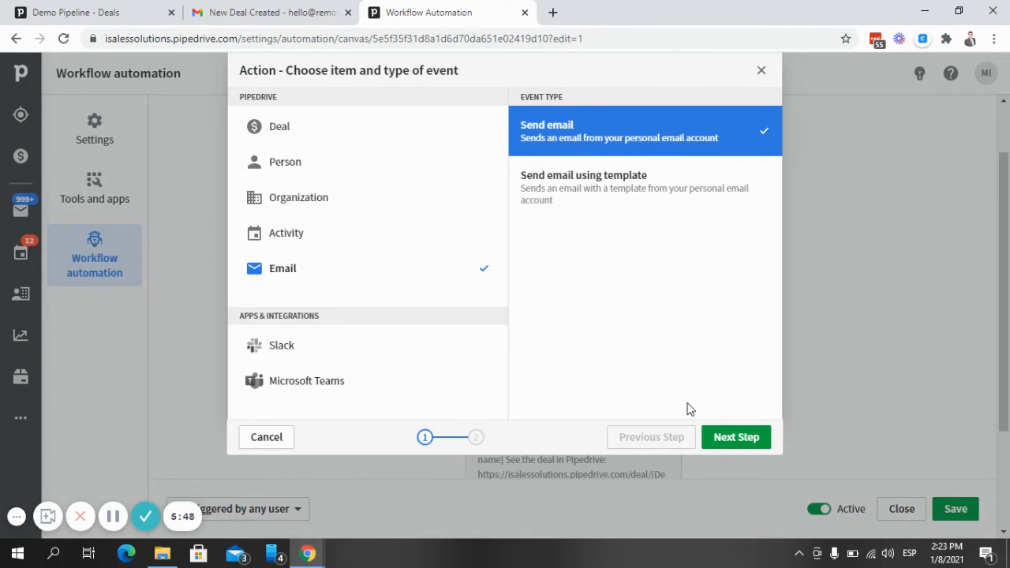
pyautogui.click(740, 442)
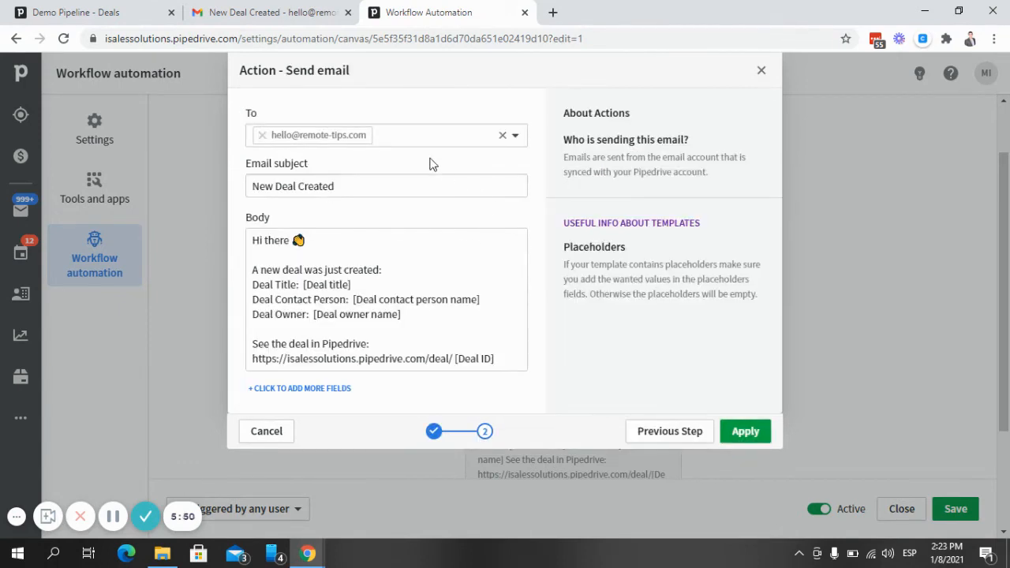
pyautogui.click(516, 136)
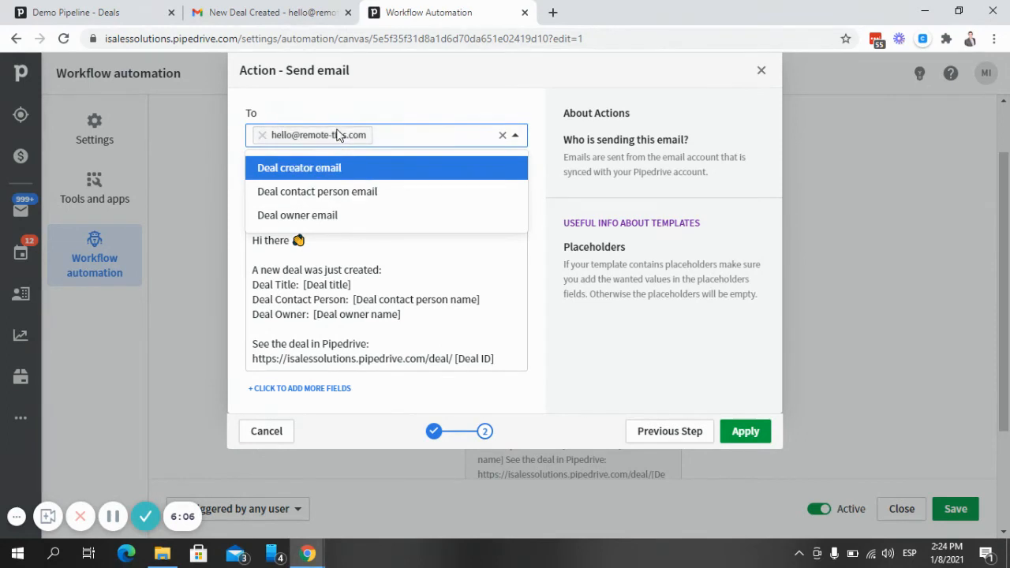
pyautogui.click(391, 98)
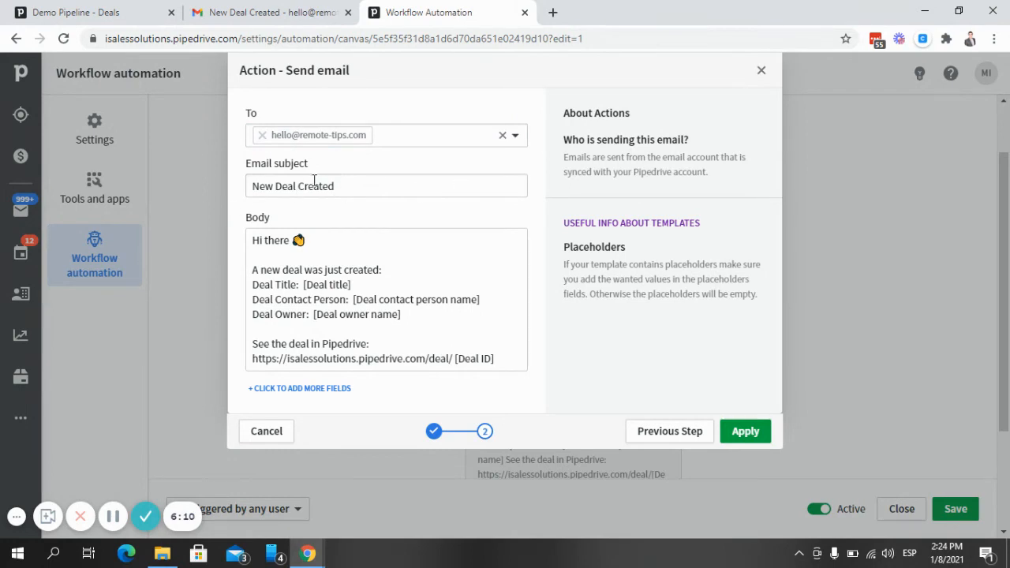
pyautogui.click(341, 188)
# - Open the Amazon deal from the pipeline and select its URL up to deal/, leaving out the deal ID
pyautogui.click(105, 11)
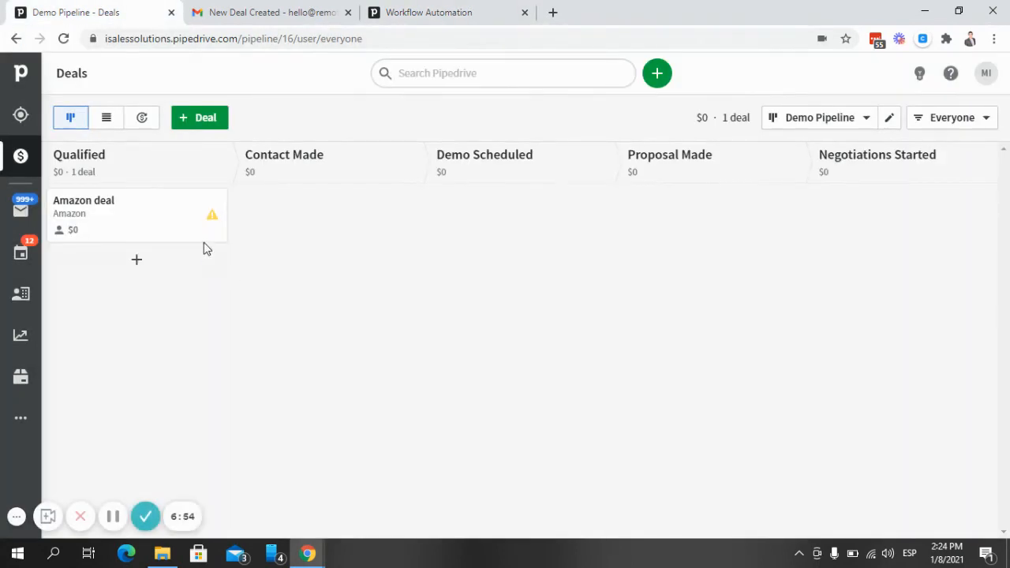
pyautogui.click(134, 208)
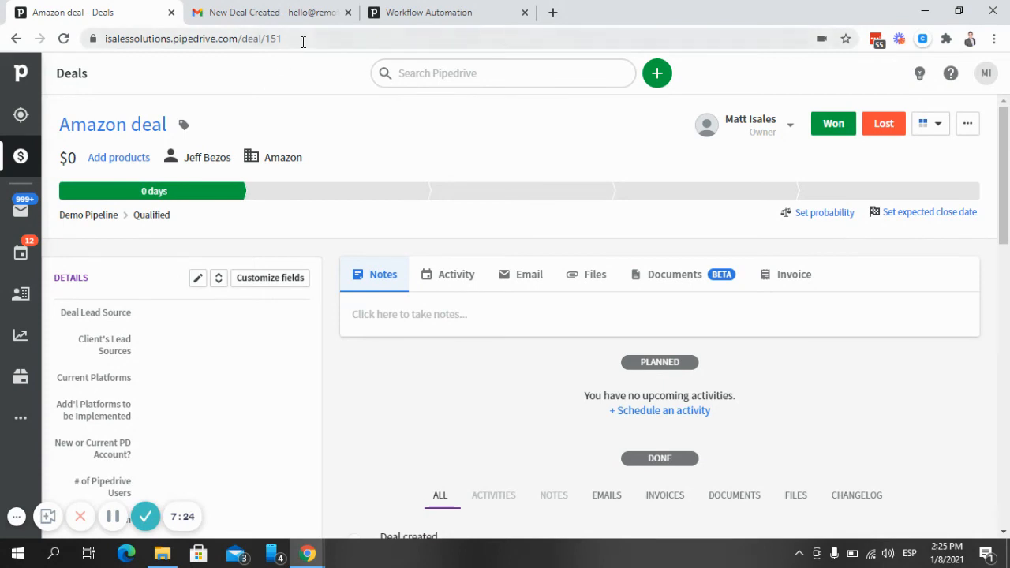
pyautogui.moveTo(265, 38); pyautogui.dragTo(87, 39)
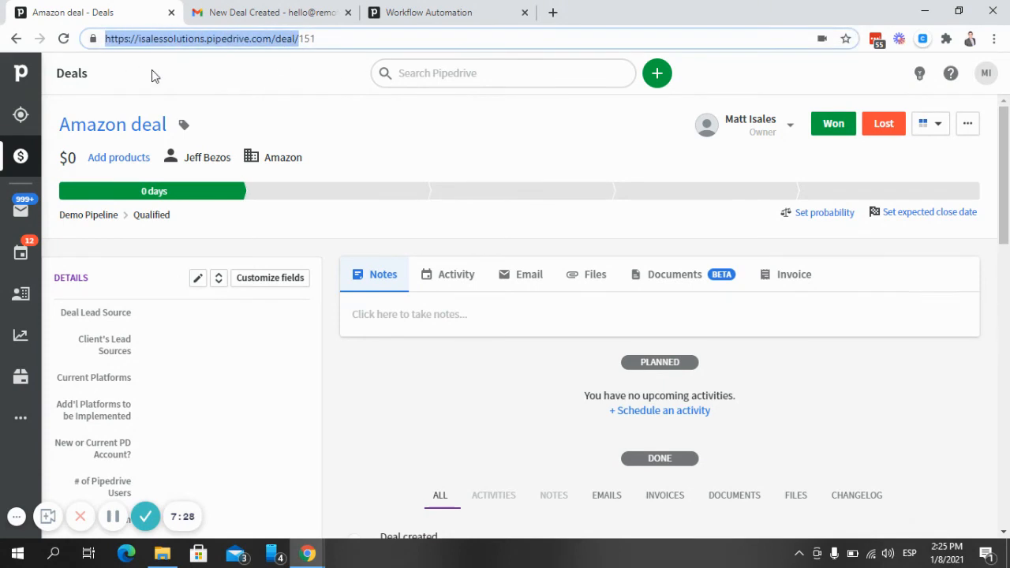
# - Remove extra space before the [Deal ID] placeholder in the workflow's email body, apply the action and save the workflow
pyautogui.click(427, 19)
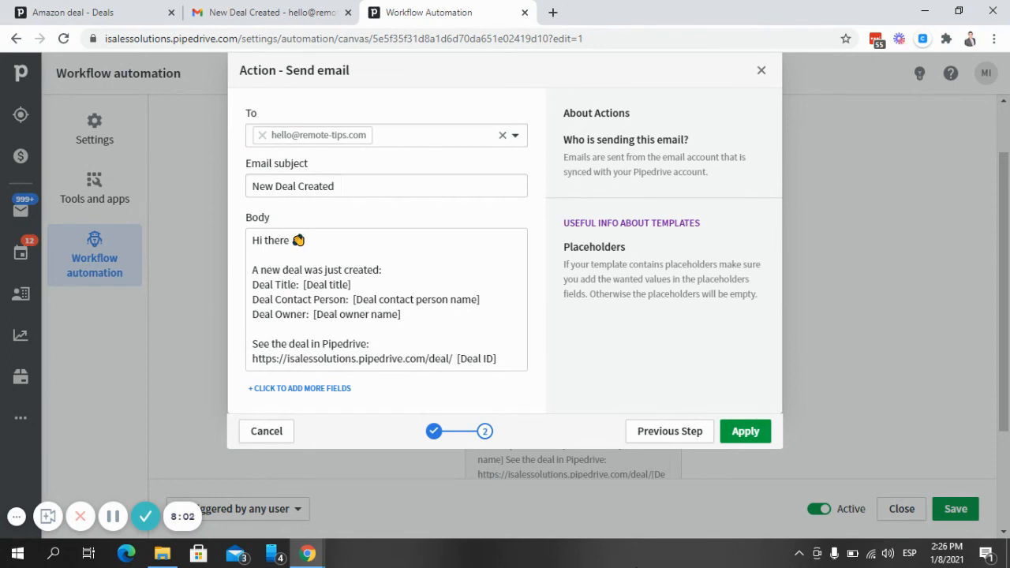
pyautogui.press('BackSpace')
pyautogui.click(740, 436)
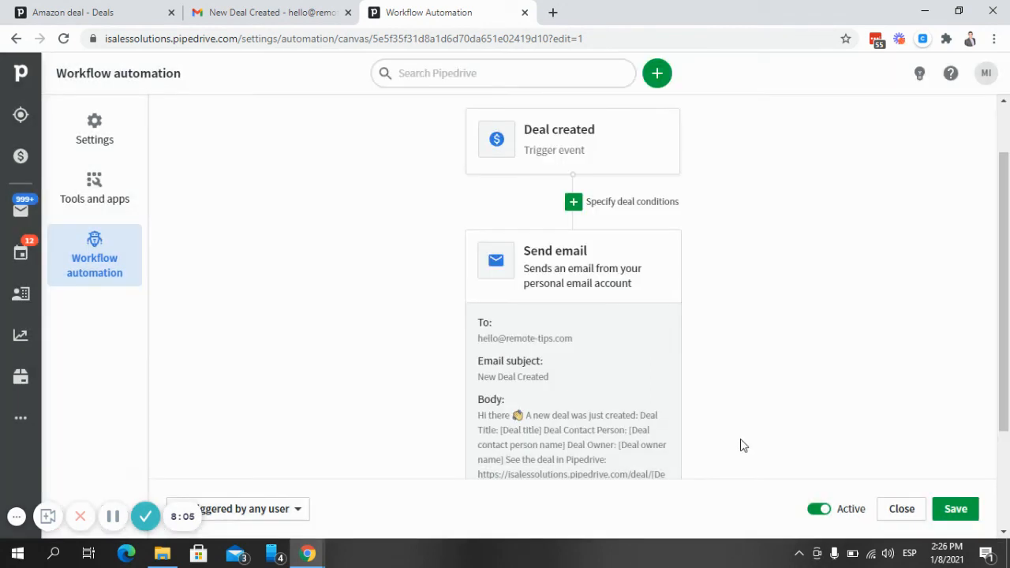
pyautogui.click(958, 509)
# - Open the Amazon deal from the pipeline and duplicate it
pyautogui.click(29, 164)
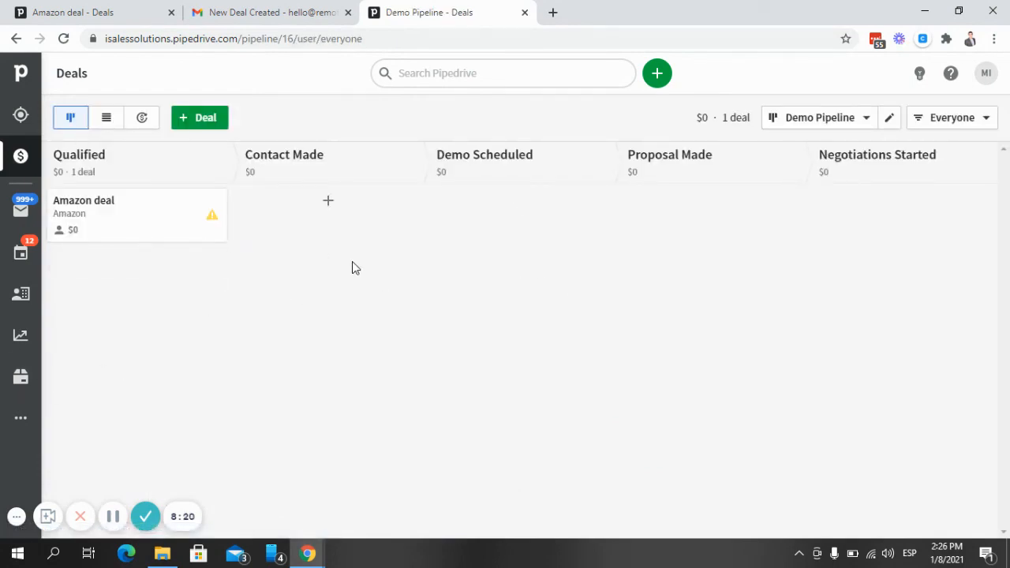
pyautogui.click(125, 230)
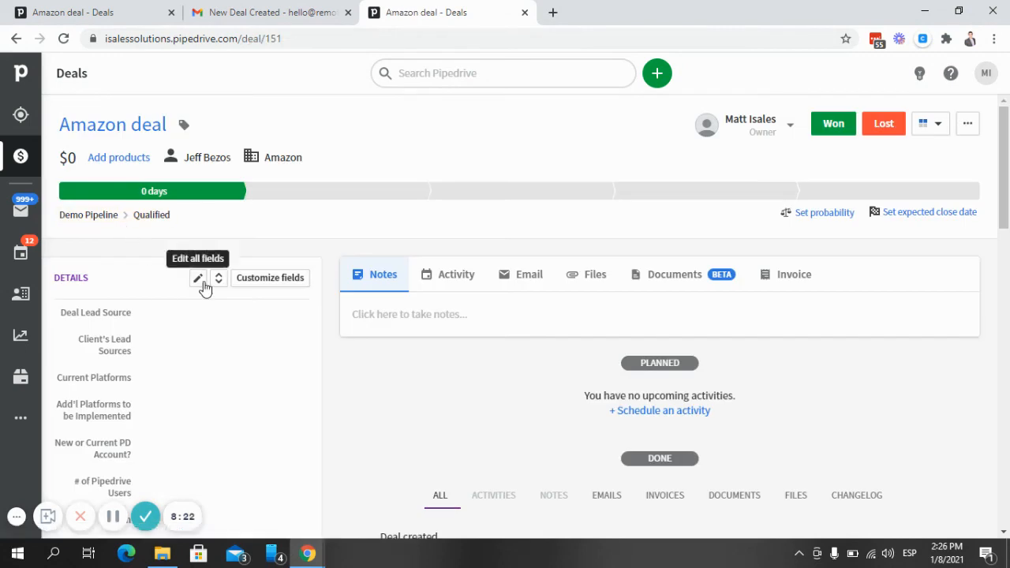
pyautogui.click(967, 123)
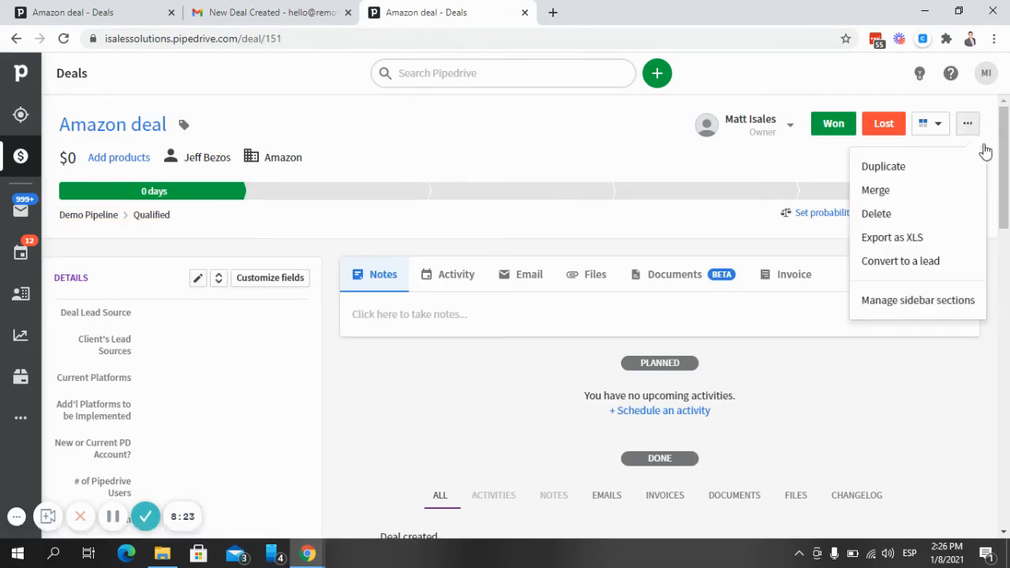
pyautogui.click(889, 172)
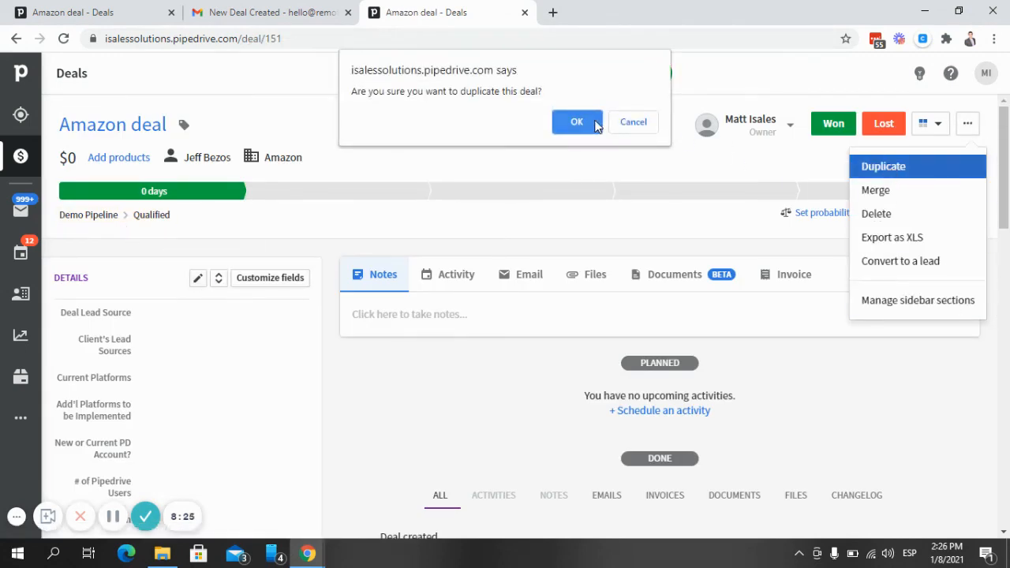
pyautogui.click(587, 118)
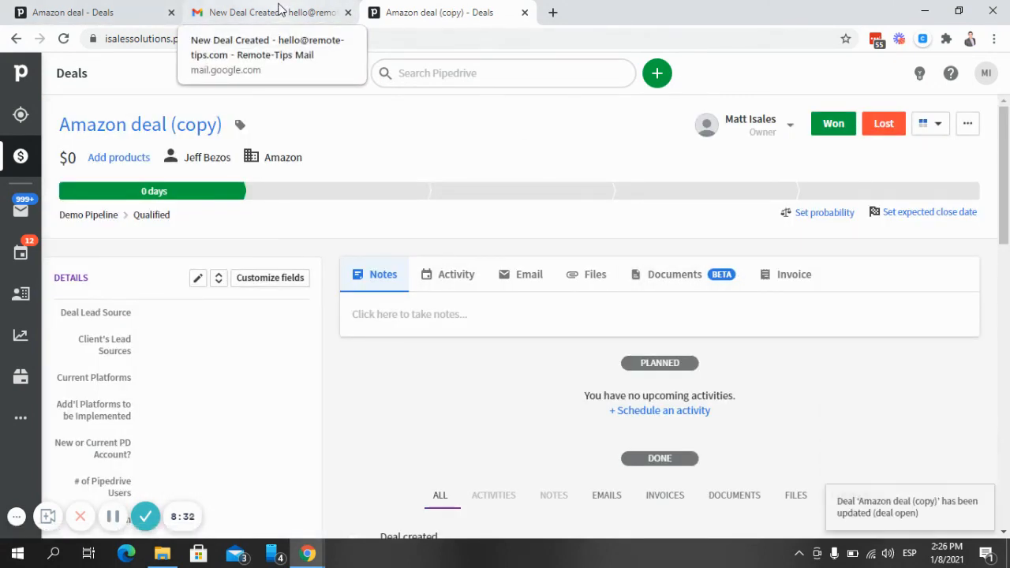
# - Switch to Gmail, check the deal title in the notification for the duplicated deal and follow its deal link
pyautogui.click(282, 12)
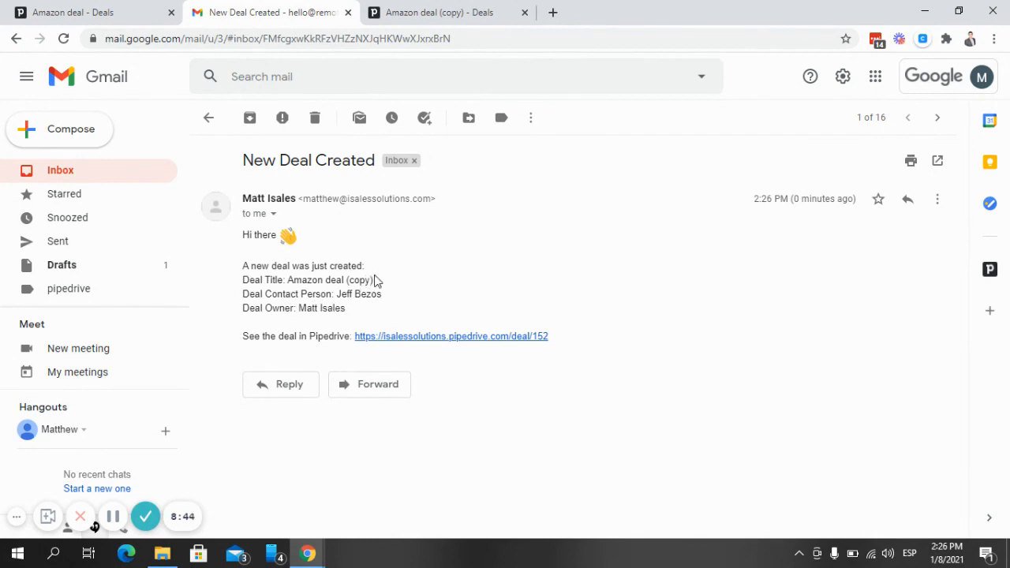
pyautogui.moveTo(376, 282); pyautogui.dragTo(286, 281)
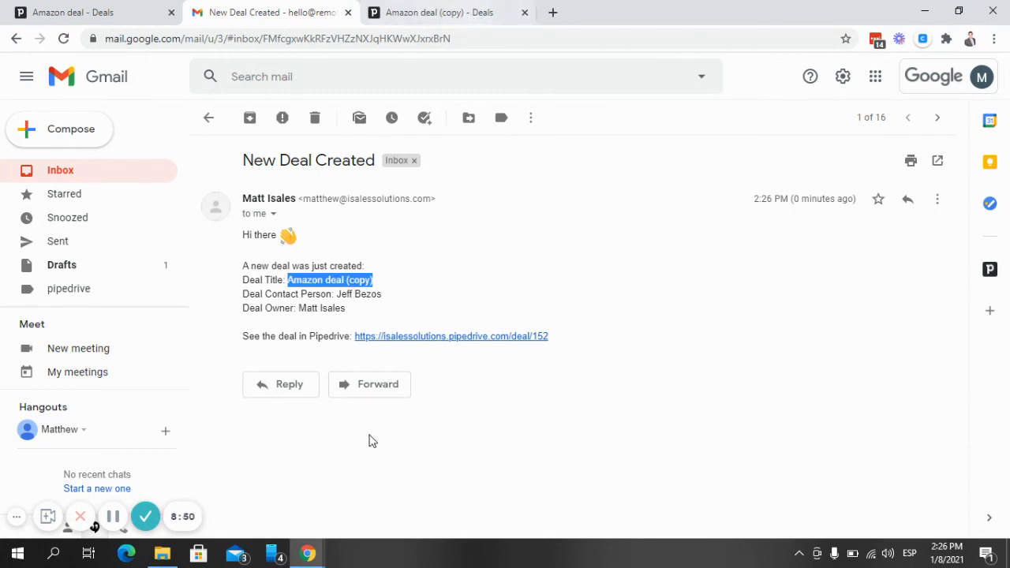
pyautogui.click(449, 340)
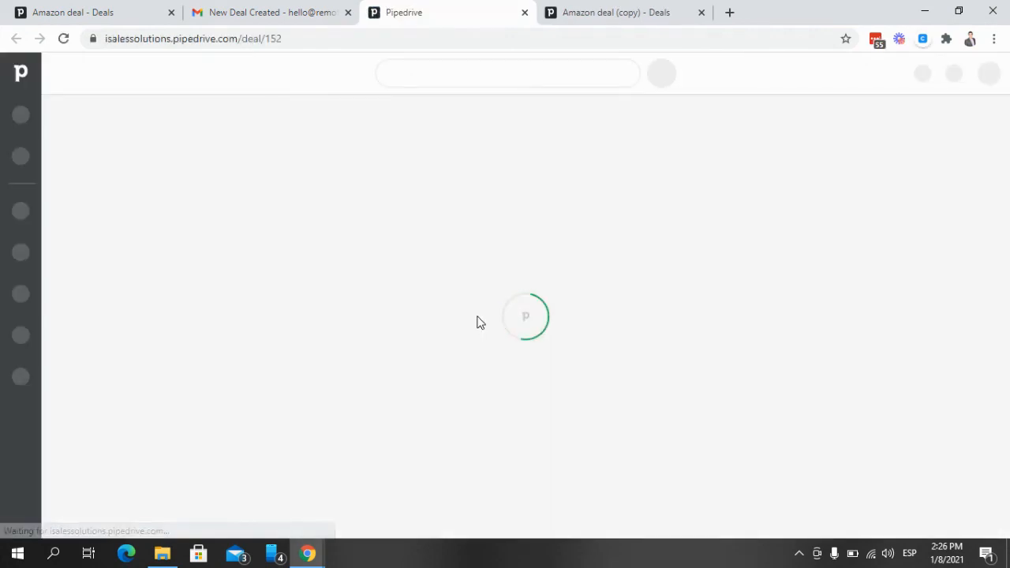